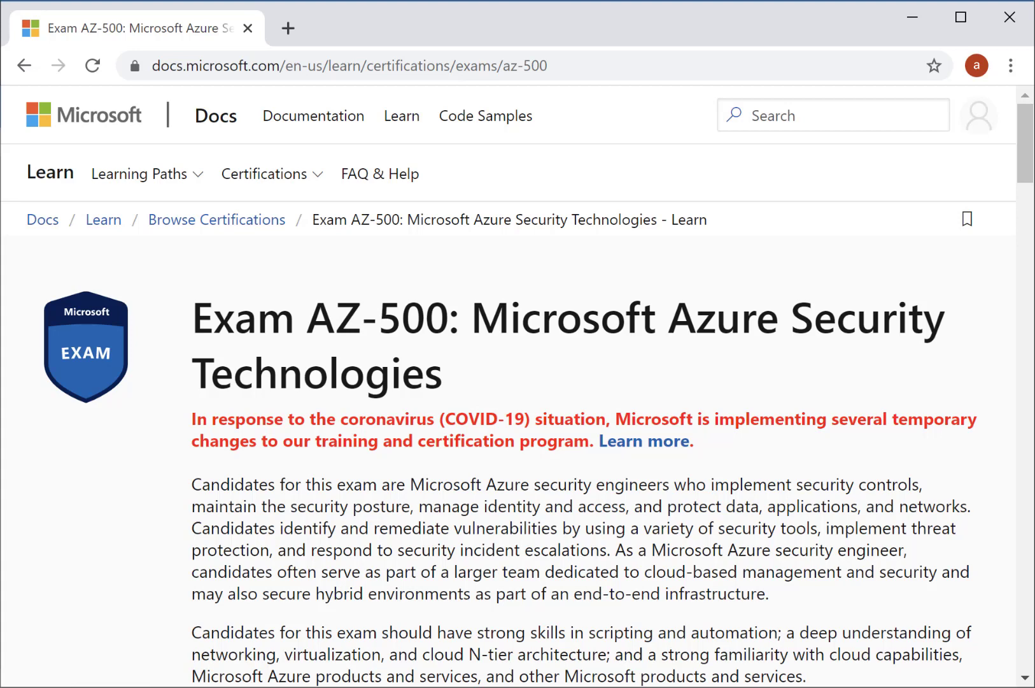
Step: On the AZ-500 Microsoft Docs exam page, start scheduling via the Schedule exam button
left_click(595, 69)
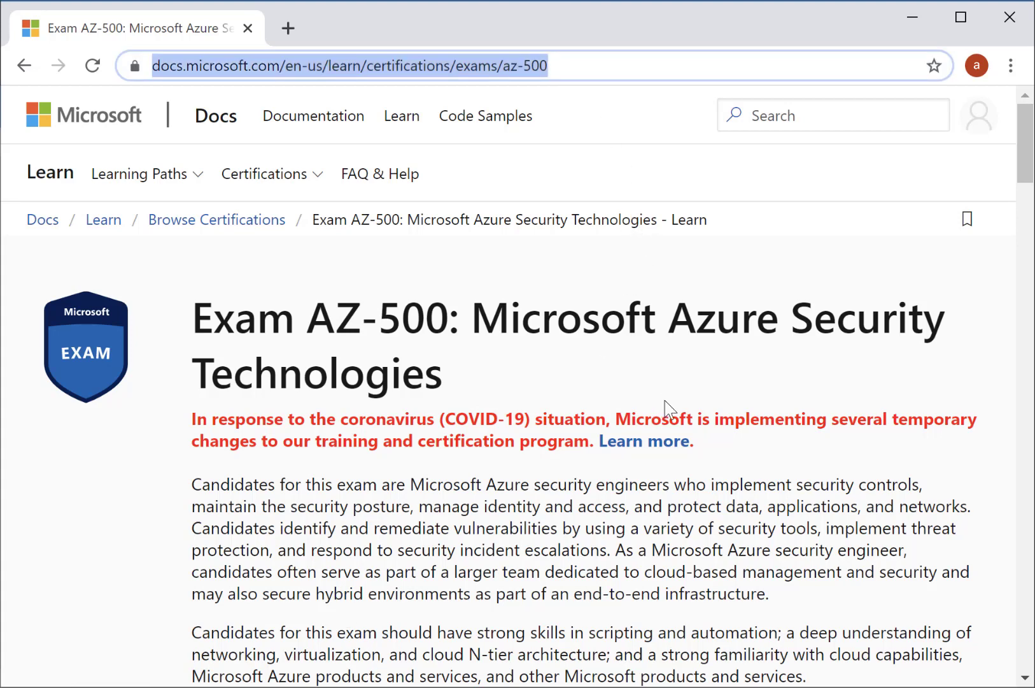
left_click(980, 133)
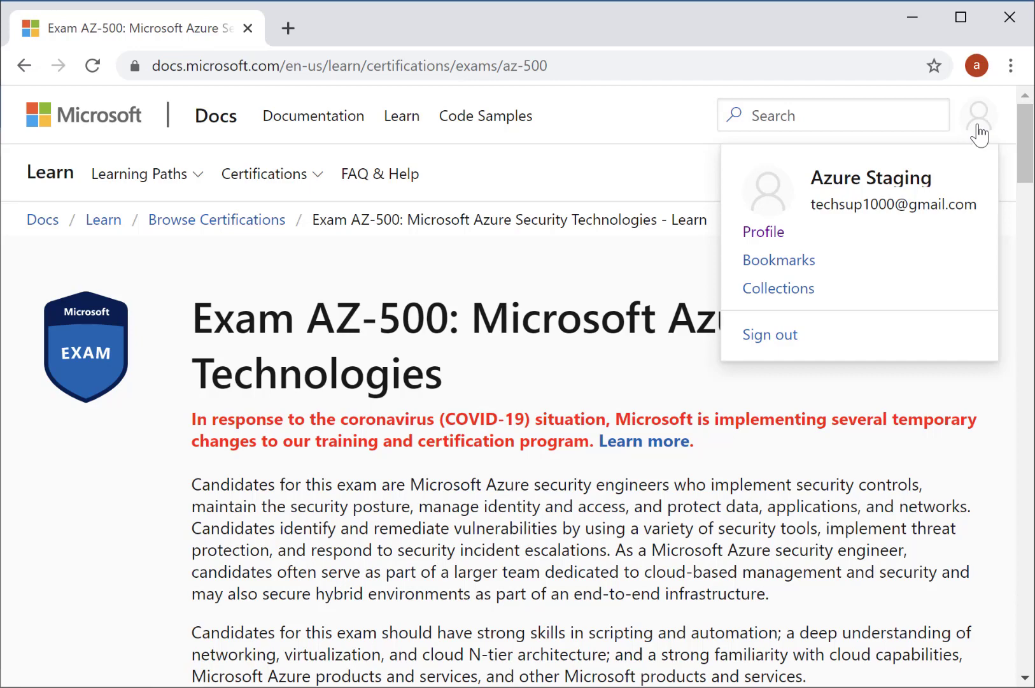
left_click(650, 279)
scroll(649, 279, "down", 6)
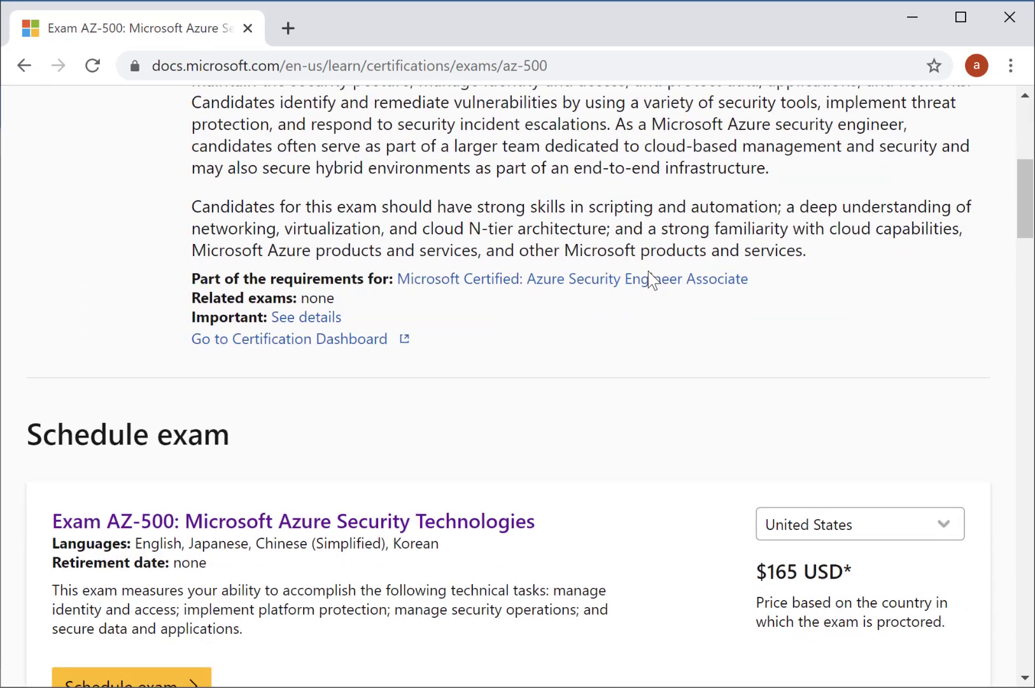
scroll(650, 279, "down", 5)
left_click(166, 374)
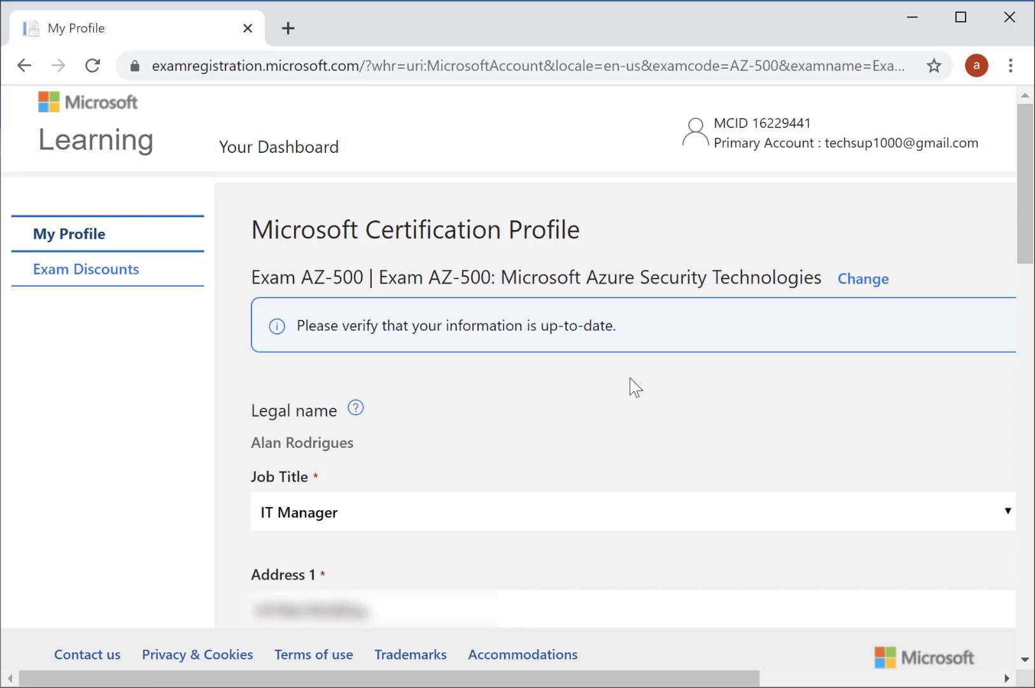
Step: Save the certification profile, then go on to Pearson VUE from the Exam Discounts page
scroll(636, 388, "down", 10)
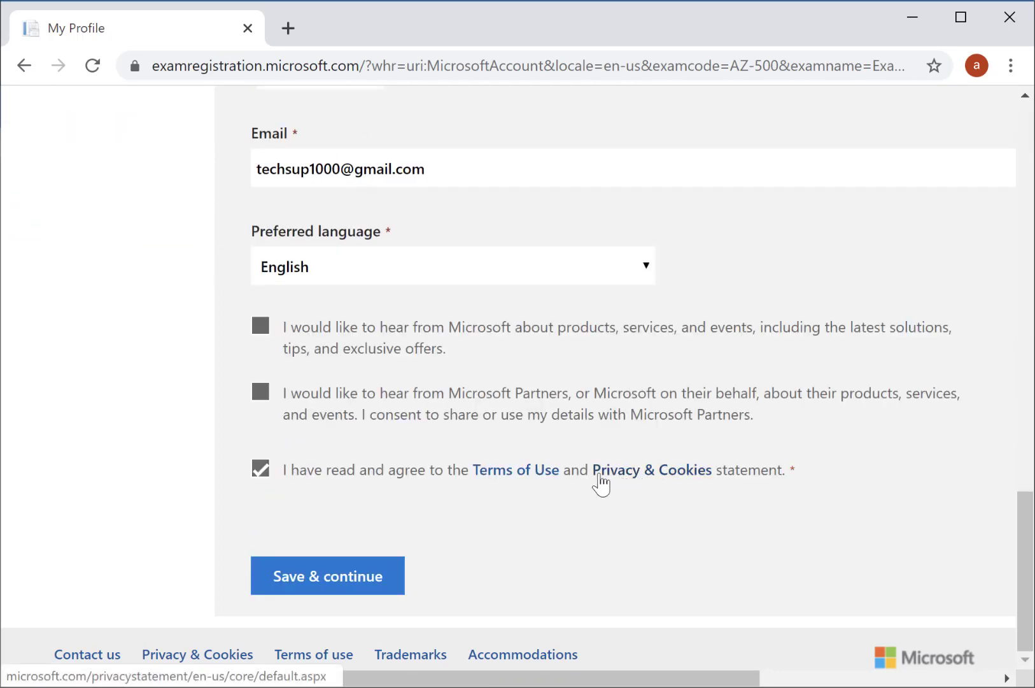
left_click(366, 586)
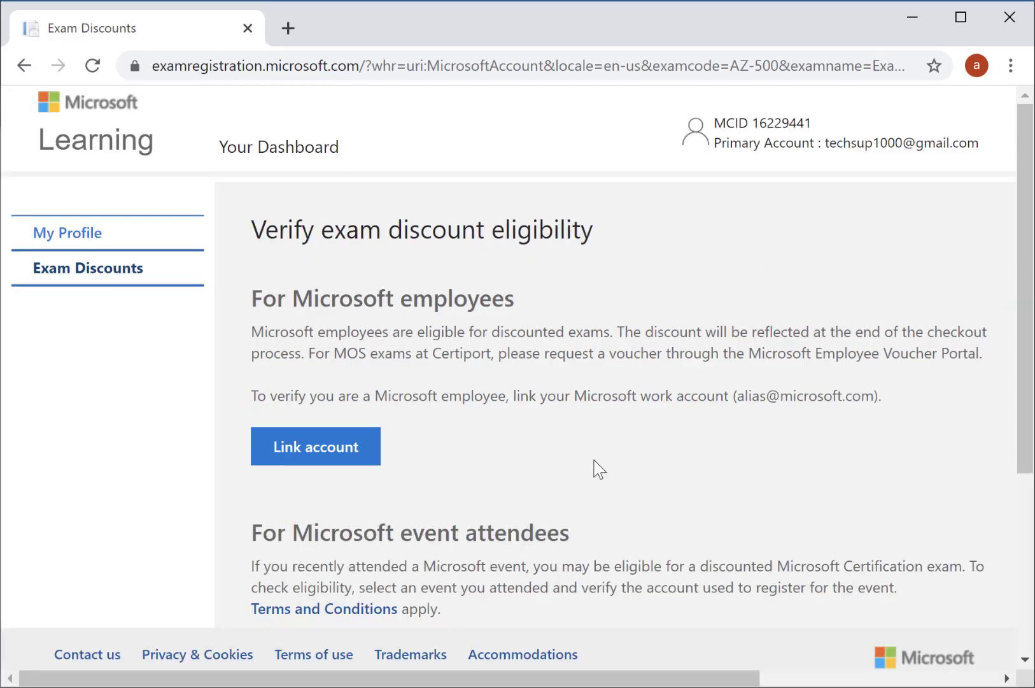
scroll(630, 447, "down", 4)
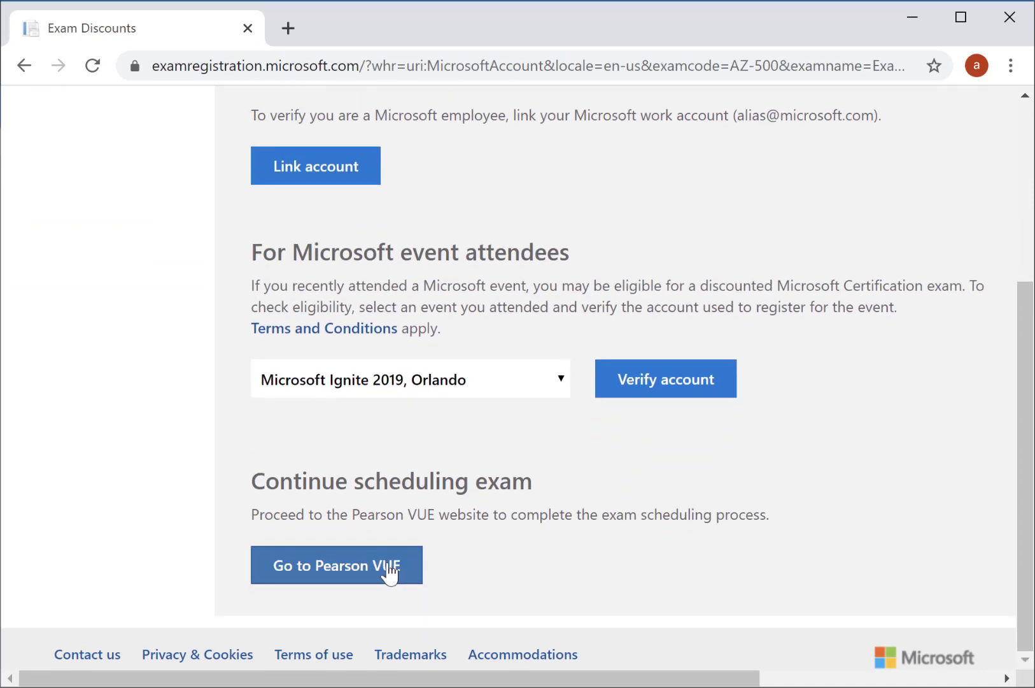
left_click(387, 568)
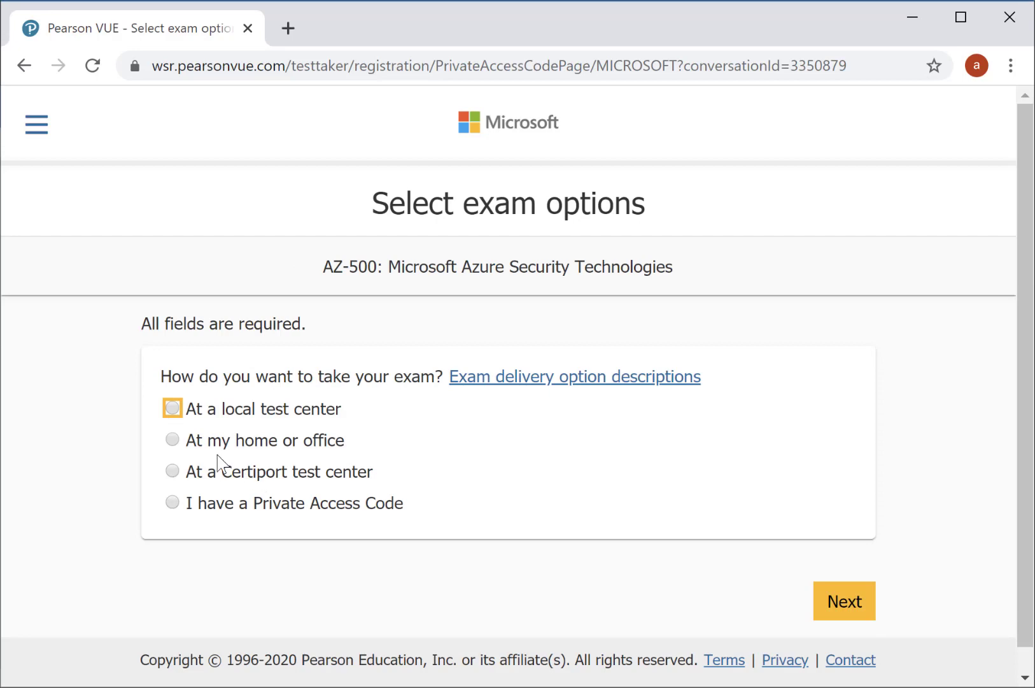
Step: Choose 'At my home or office' as the AZ-500 delivery method
left_click(171, 439)
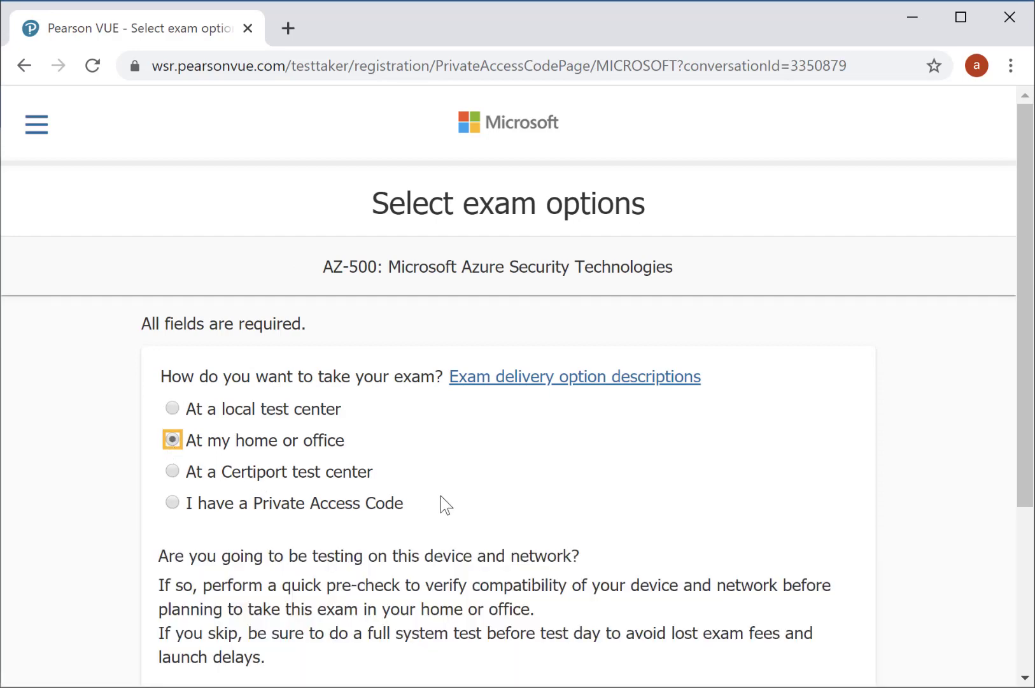
scroll(810, 488, "down", 2)
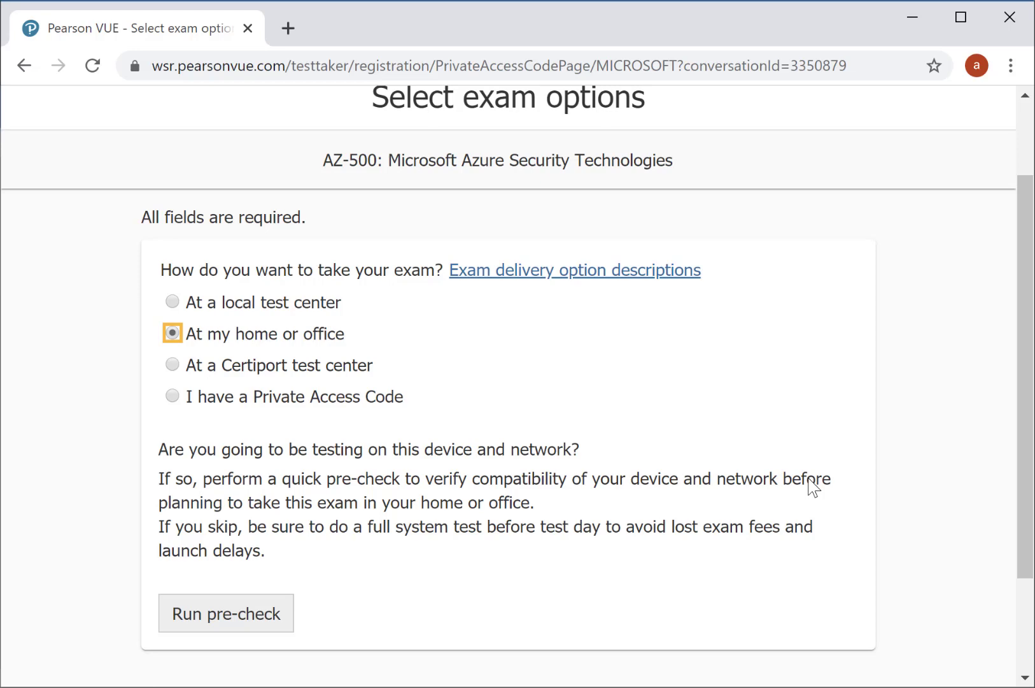
Step: Run the pre-check until microphone, internet speed and webcam pass, then close its tab
left_click(249, 622)
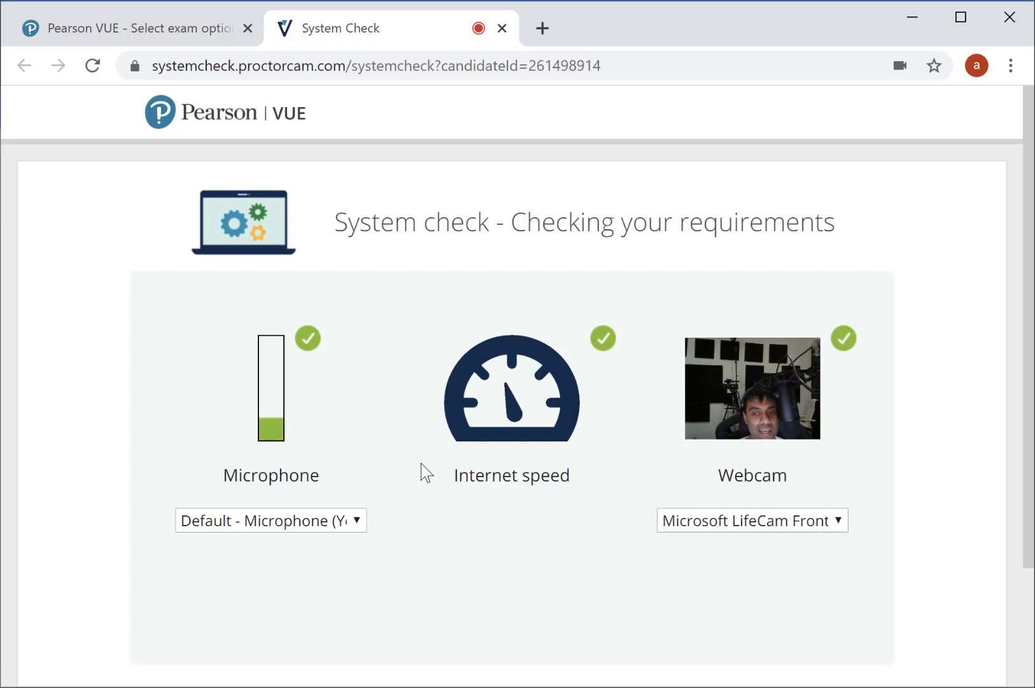
left_click(503, 28)
Step: Accept all four online exam policies and continue to the exam language page
scroll(708, 432, "down", 2)
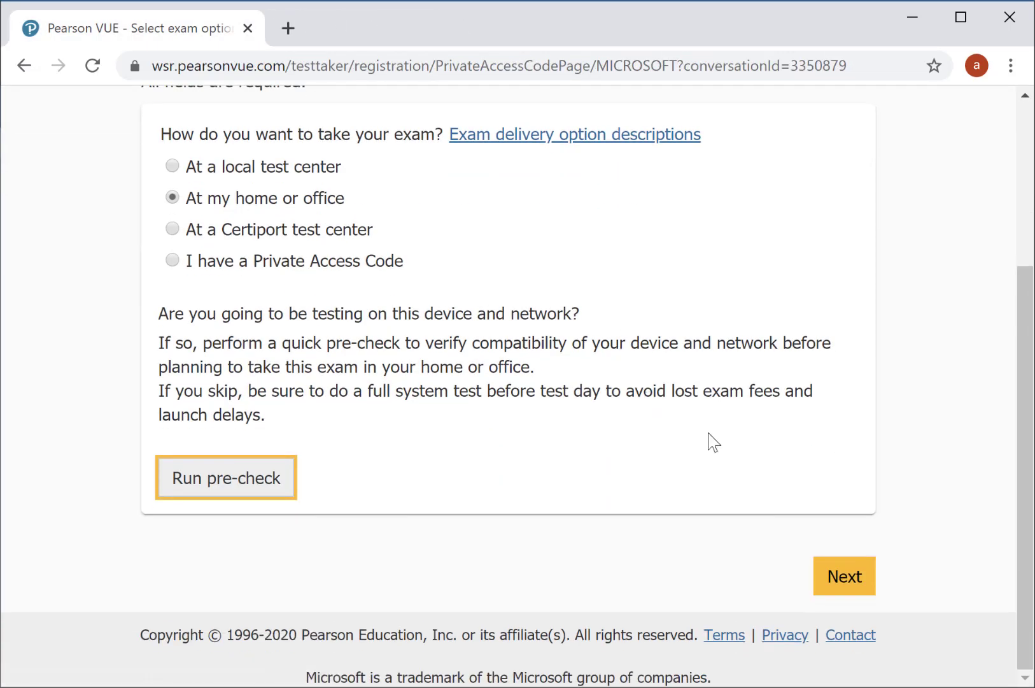
left_click(854, 579)
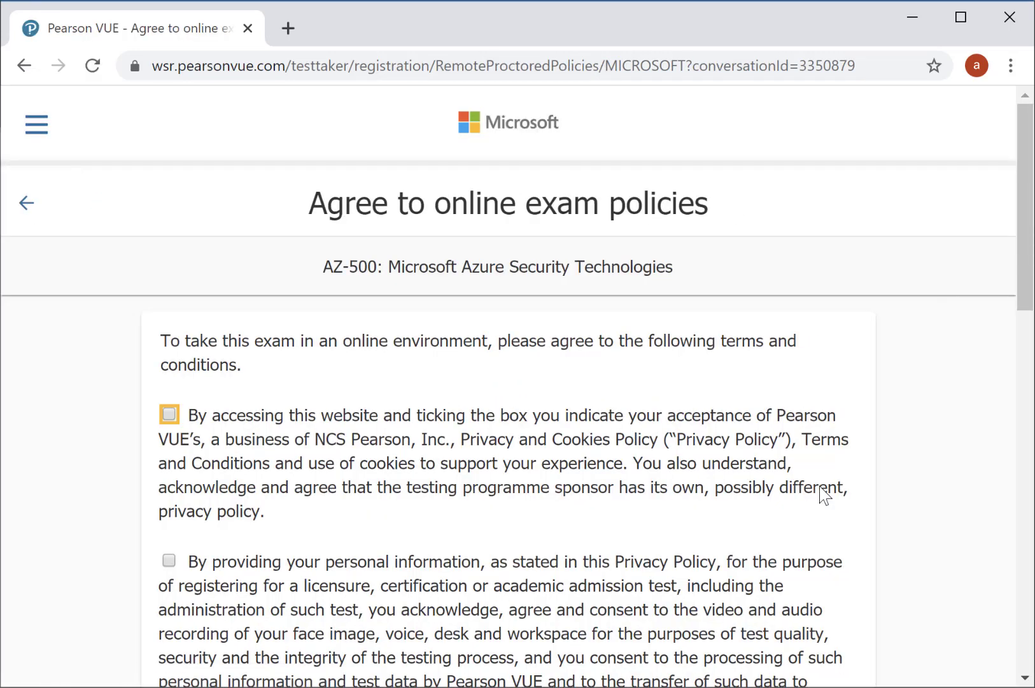
scroll(377, 397, "down", 2)
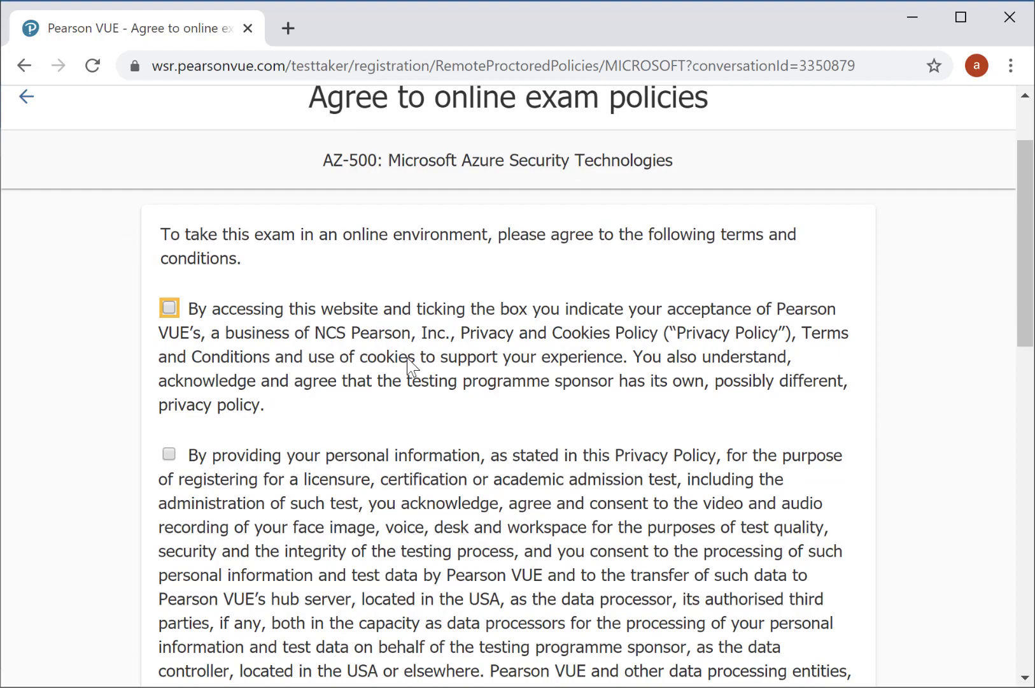
left_click(169, 308)
left_click(170, 455)
scroll(228, 438, "down", 4)
scroll(227, 440, "down", 4)
left_click(168, 439)
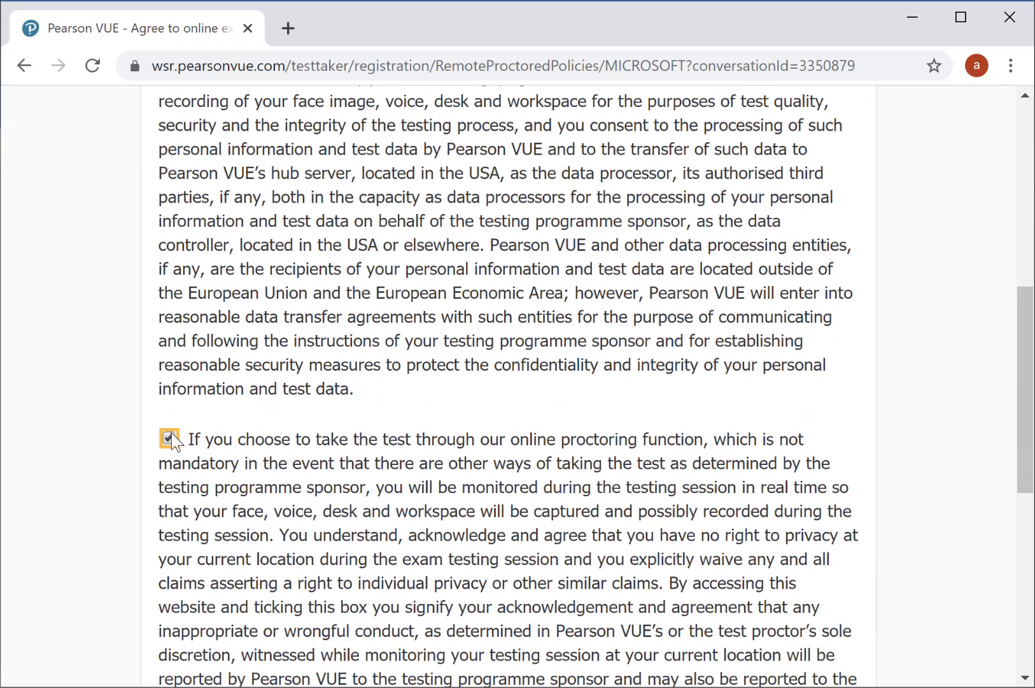
scroll(211, 446, "down", 6)
left_click(180, 450)
scroll(181, 451, "down", 3)
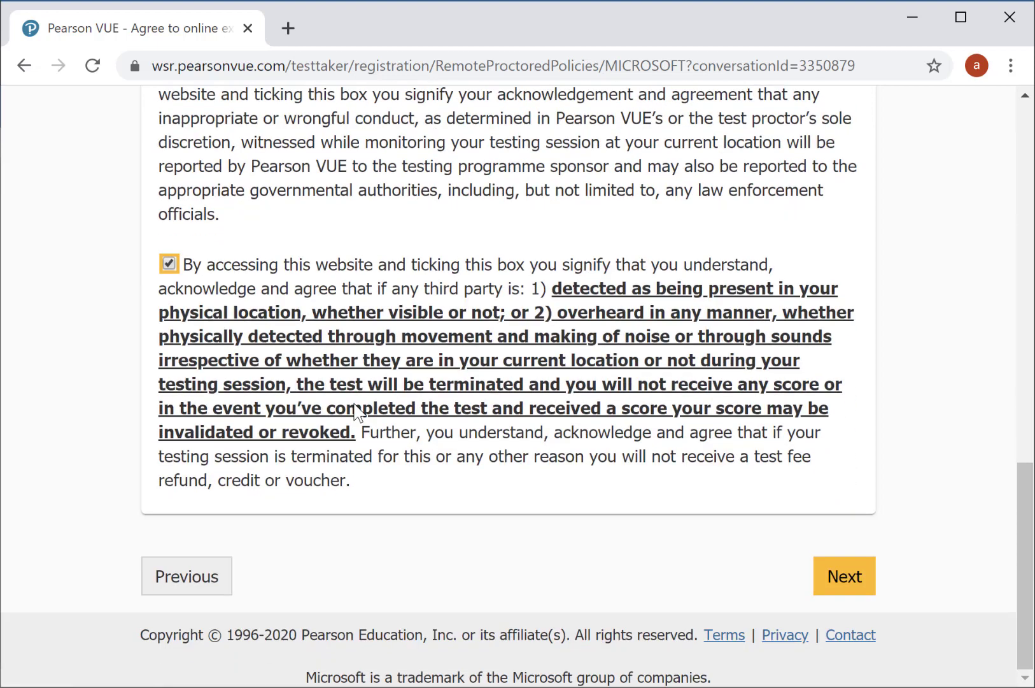
left_click(833, 576)
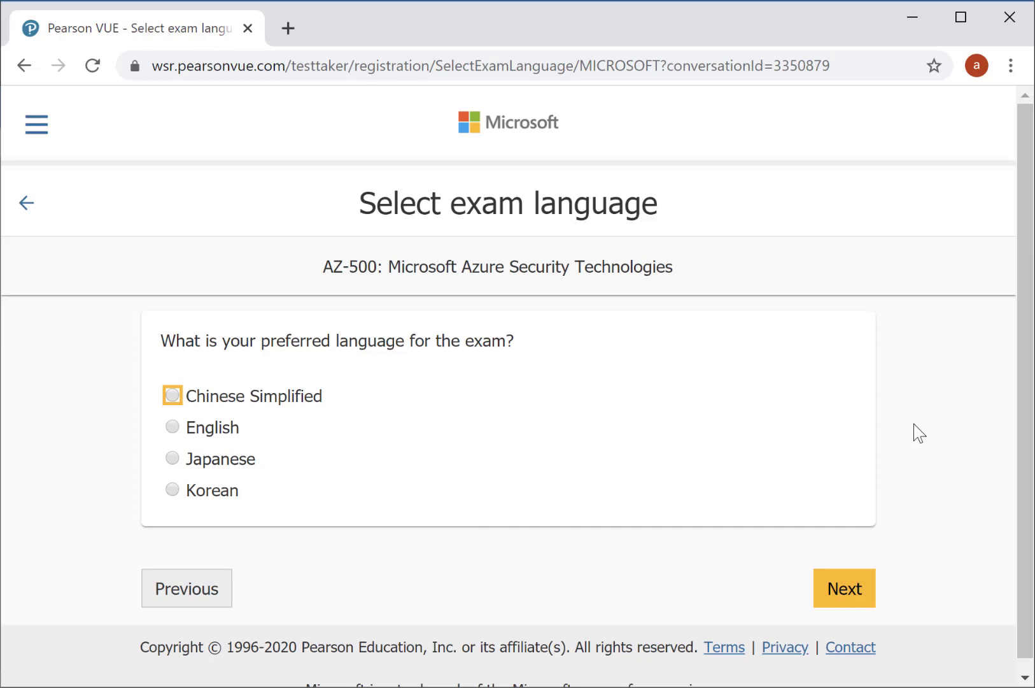
Step: Pick English as the exam language and review the USD 165.00 exam details
left_click(173, 427)
left_click(854, 587)
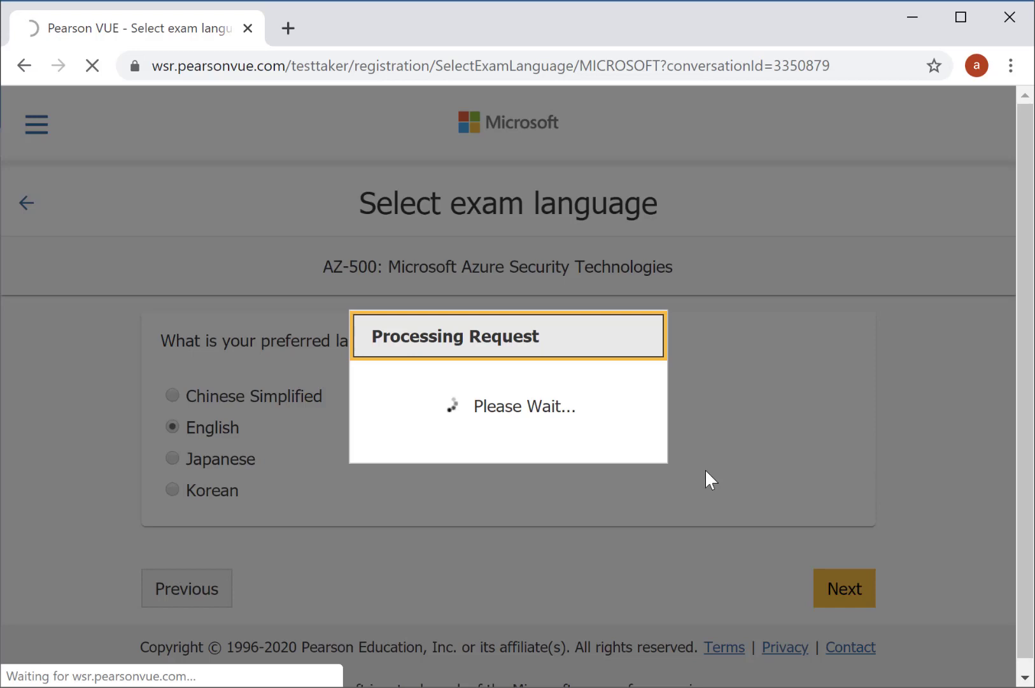
scroll(707, 465, "down", 4)
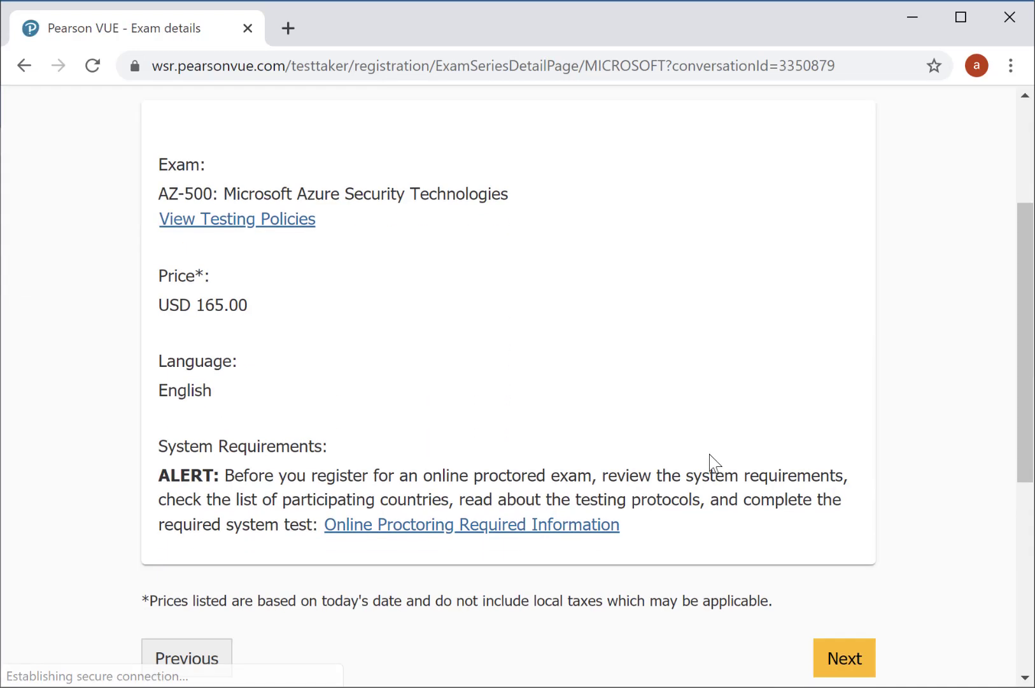
scroll(710, 454, "up", 2)
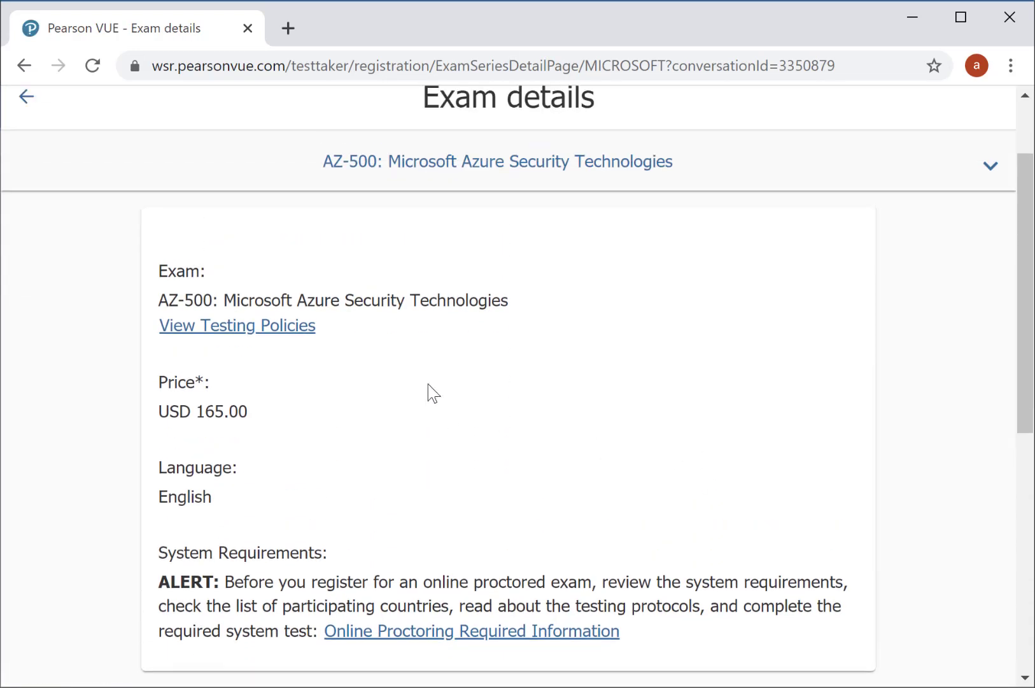
scroll(504, 406, "down", 4)
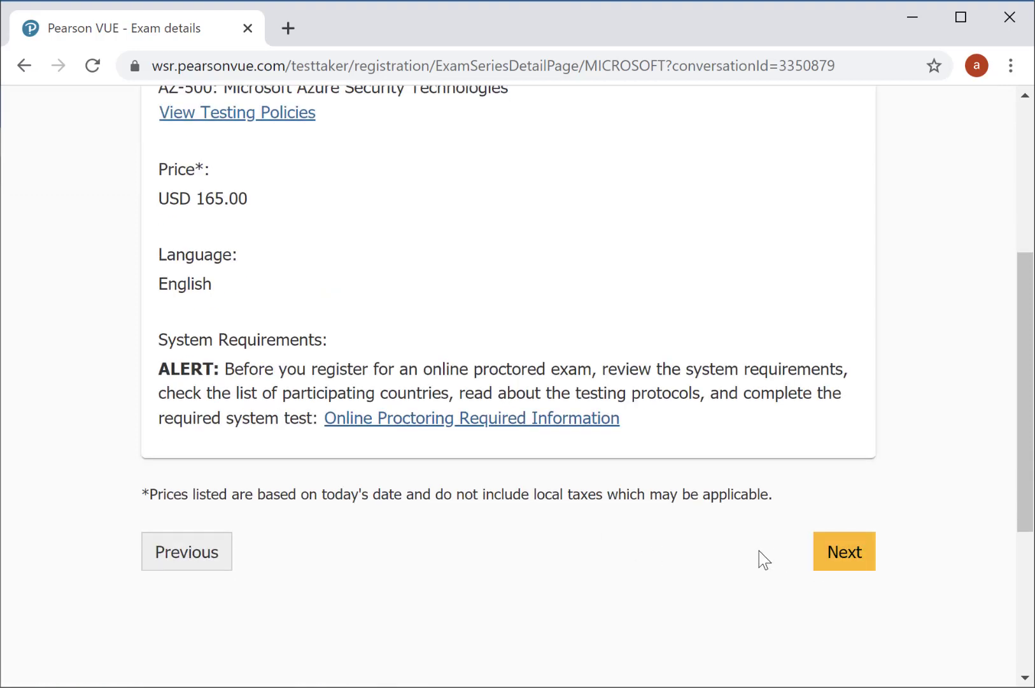
Step: Continue from Exam details to the Select proctor language page
left_click(867, 561)
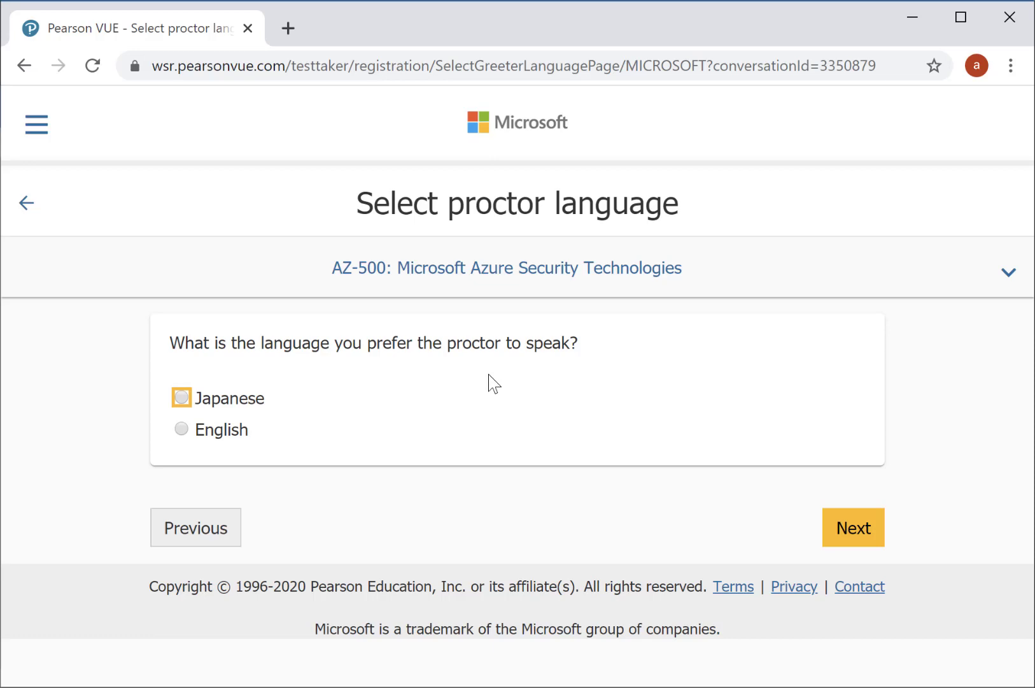
Step: Choose an English proctor and book Friday, April 10, 2020 at 08:00 PM
left_click(191, 429)
left_click(878, 524)
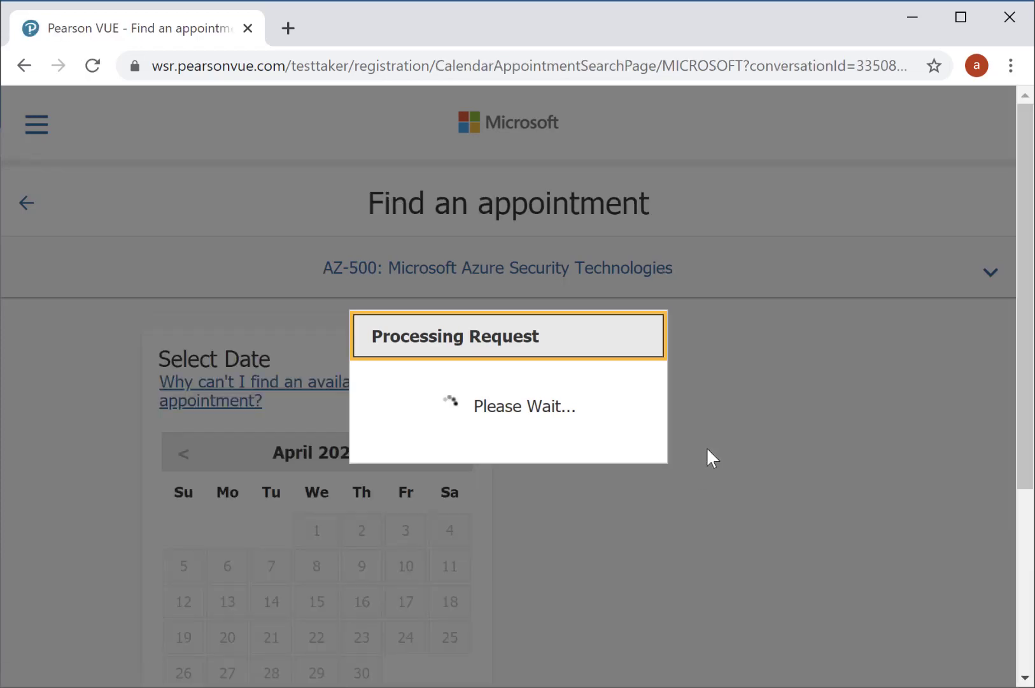
scroll(716, 446, "down", 3)
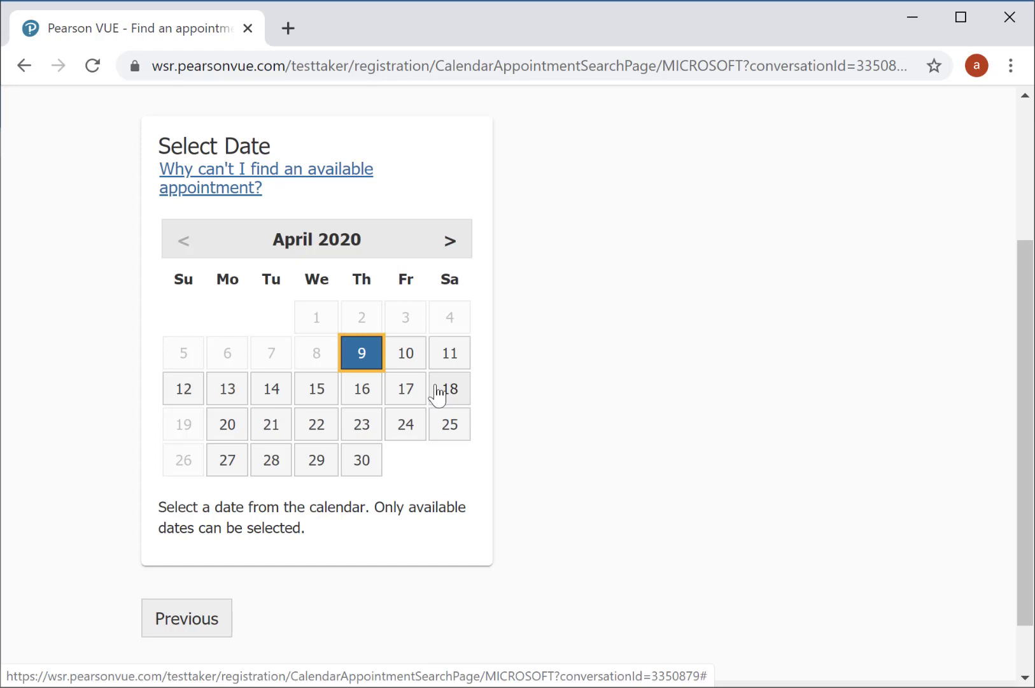
left_click(409, 360)
scroll(612, 365, "down", 10)
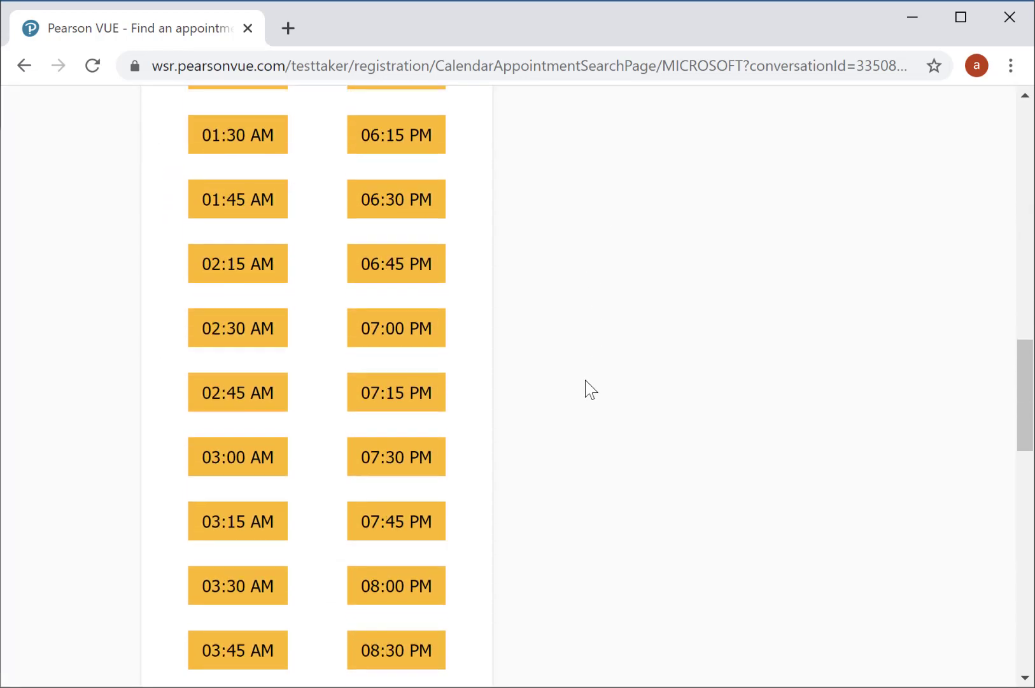
scroll(592, 388, "down", 5)
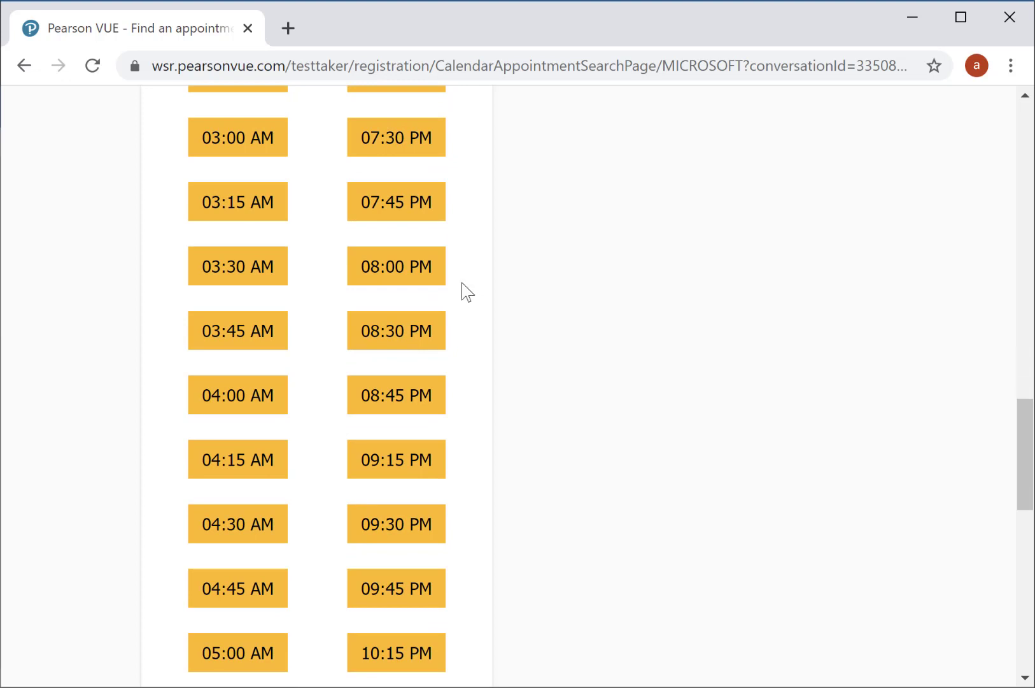
left_click(411, 279)
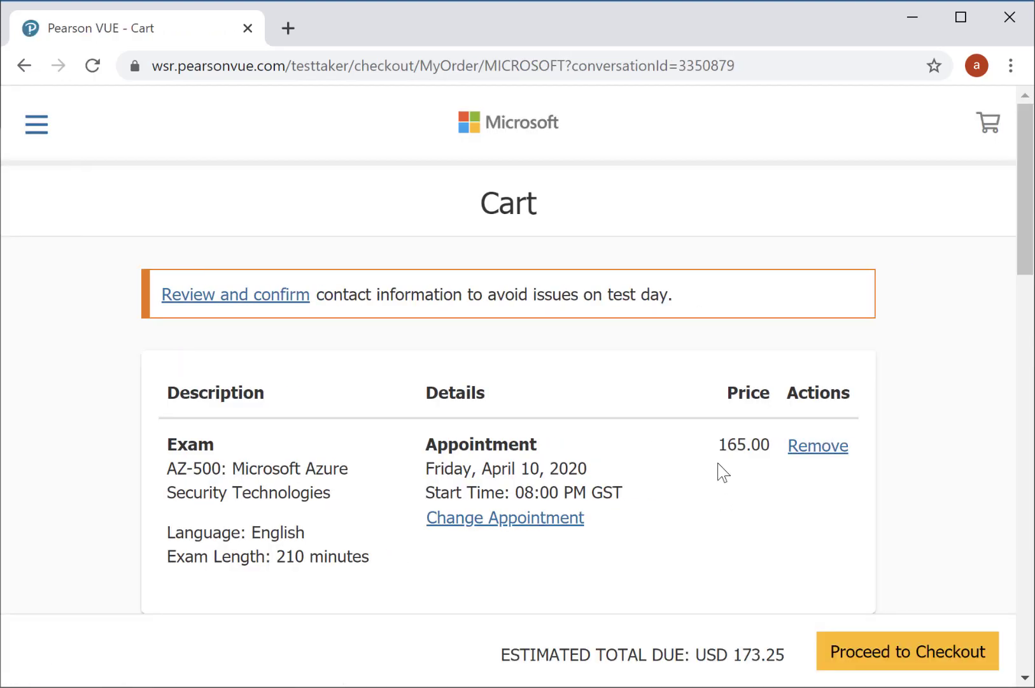
scroll(721, 465, "down", 3)
scroll(721, 463, "down", 13)
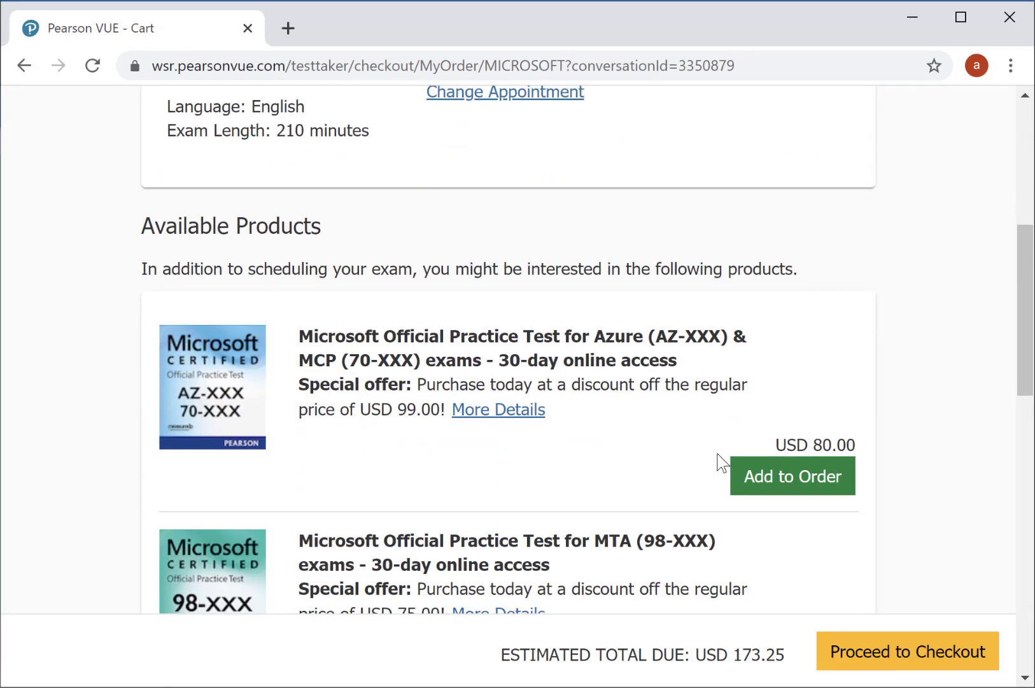